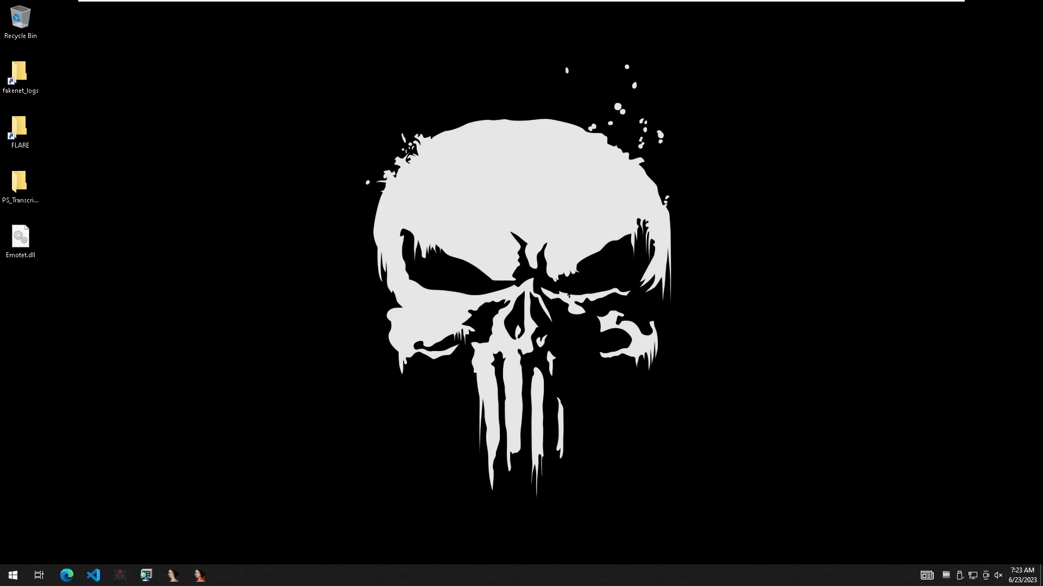
# - Open Emotet.dll from the desktop in CFF Explorer to check its file properties, and close the program
pyautogui.press('super')
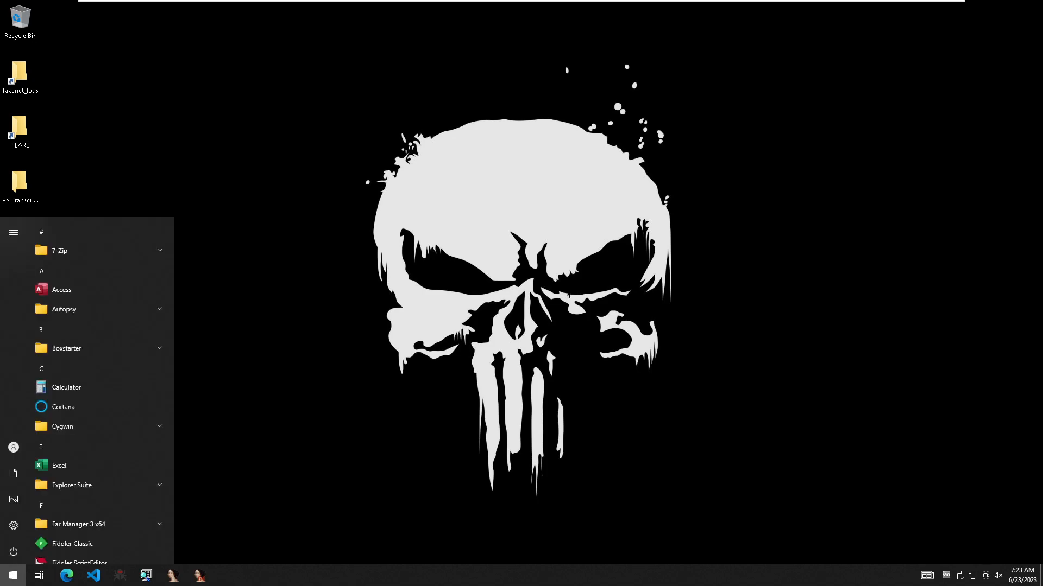
pyautogui.write('cff')
pyautogui.press('Return')
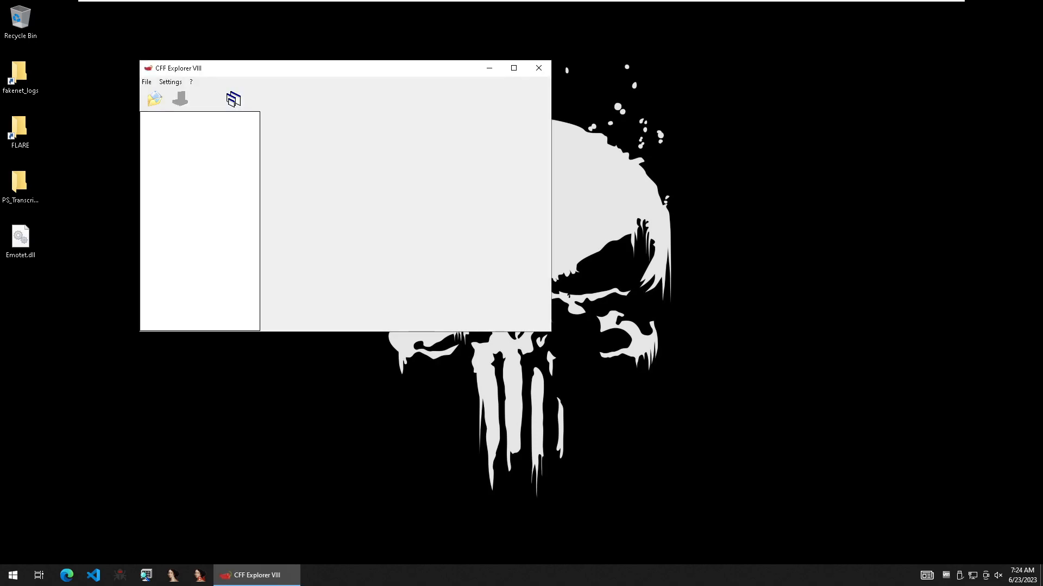
pyautogui.moveTo(21, 239); pyautogui.dragTo(305, 207)
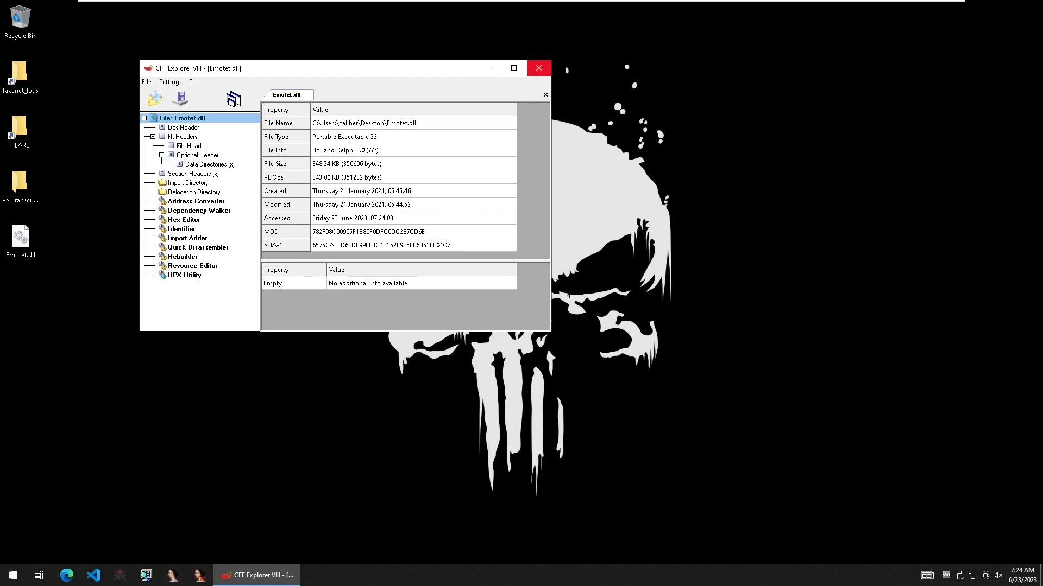
pyautogui.click(538, 67)
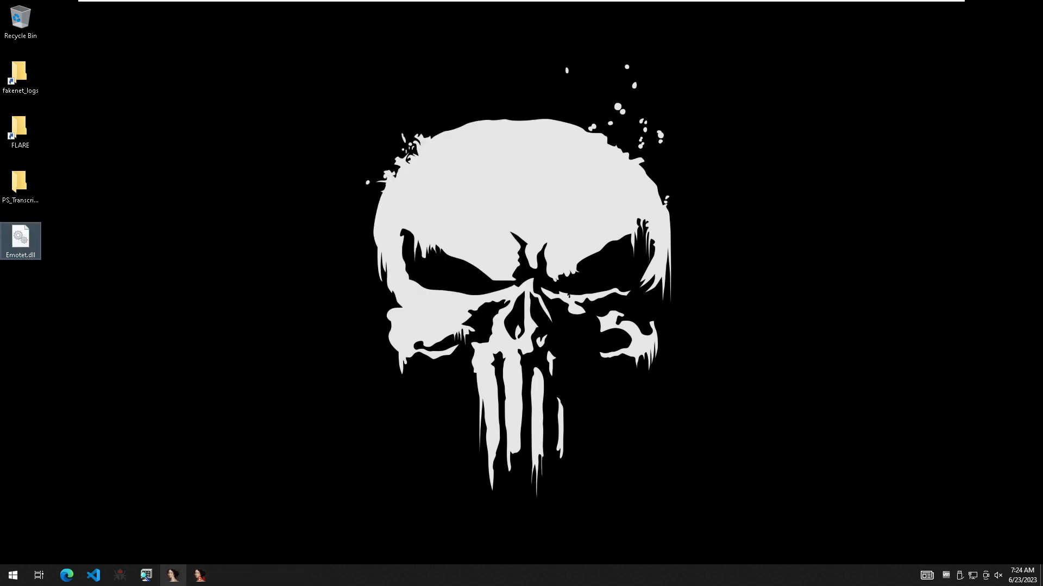
# - Launch IDA and load Emotet.dll from the desktop as a Portable executable for 80386 with the default options
pyautogui.click(174, 575)
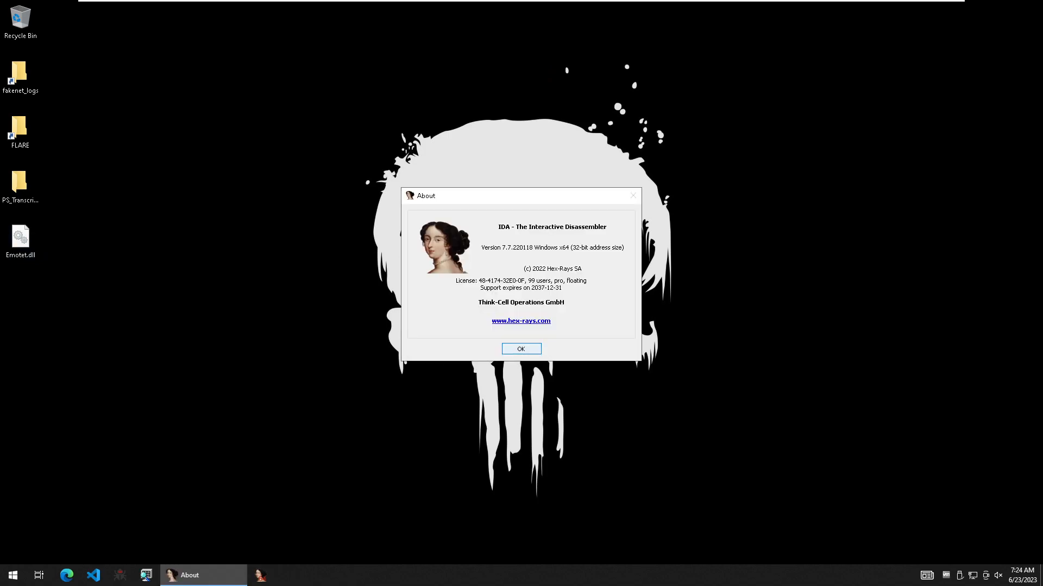
pyautogui.click(521, 349)
pyautogui.click(383, 185)
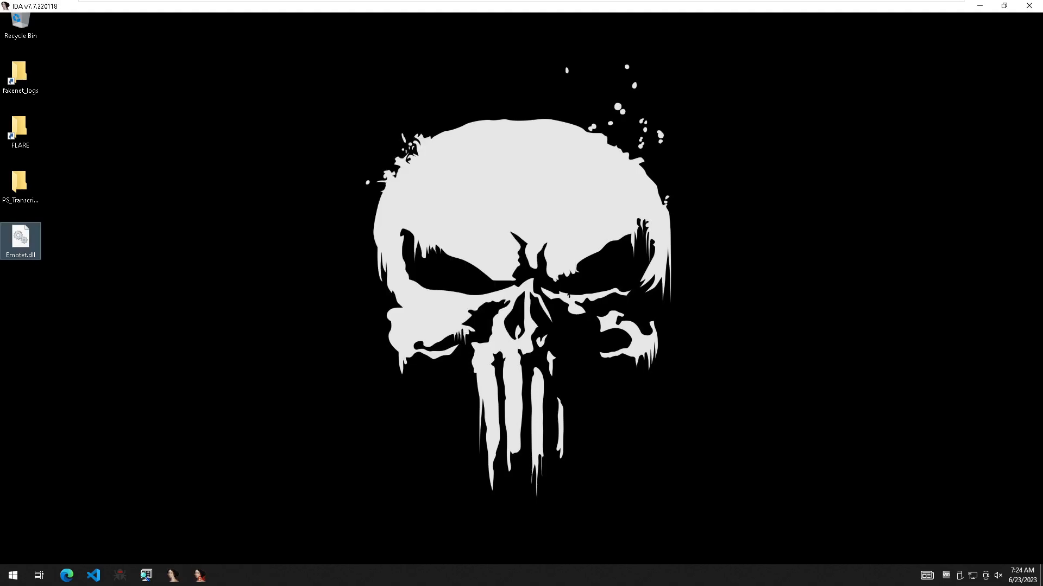
pyautogui.moveTo(406, 6); pyautogui.dragTo(406, 52)
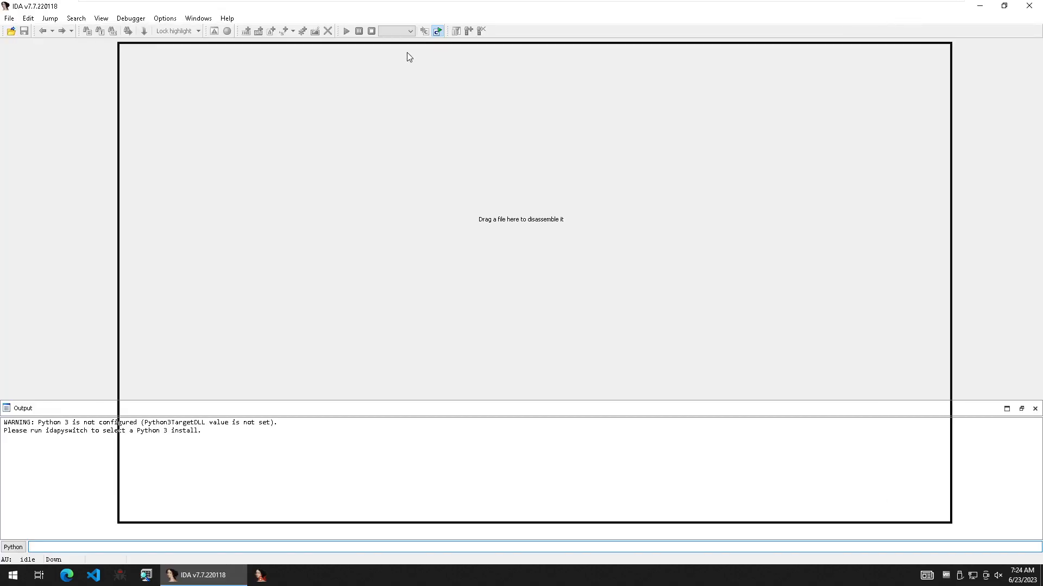
pyautogui.moveTo(21, 238); pyautogui.dragTo(288, 242)
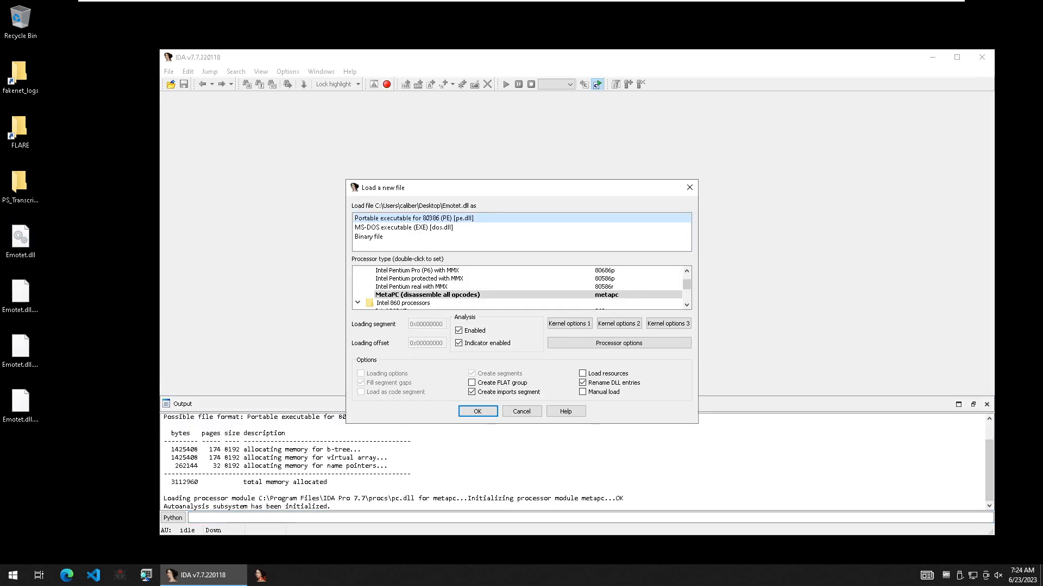
pyautogui.press('Return')
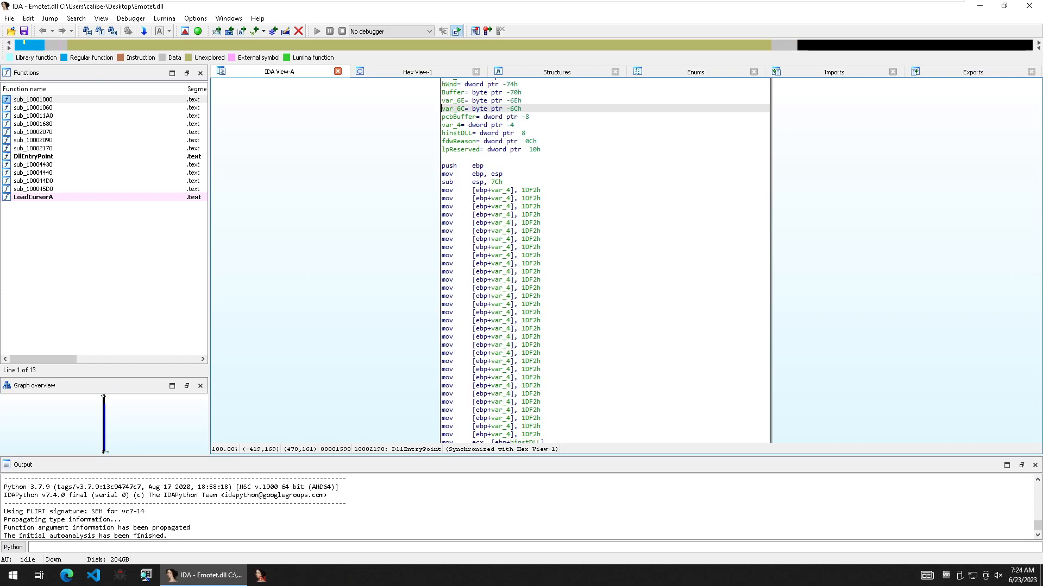
# - Set a breakpoint on the first push ebp instruction of DllEntryPoint
pyautogui.click(465, 165)
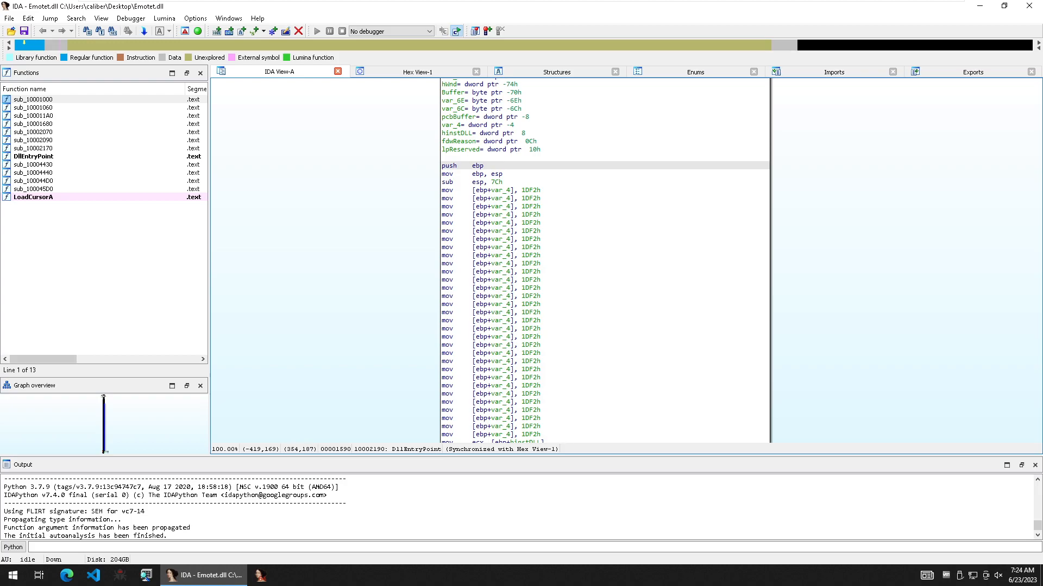
pyautogui.press('F2')
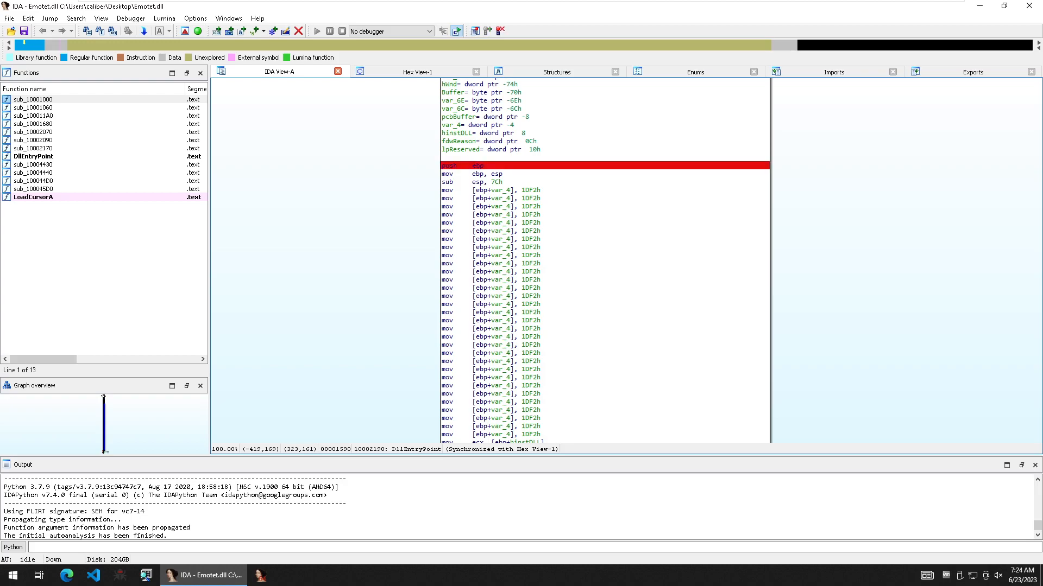
# - Examine the DllEntryPoint declaration and the DLL's exports list, and return to the disassembly
pyautogui.moveTo(386, 166); pyautogui.dragTo(345, 291)
pyautogui.click(488, 160)
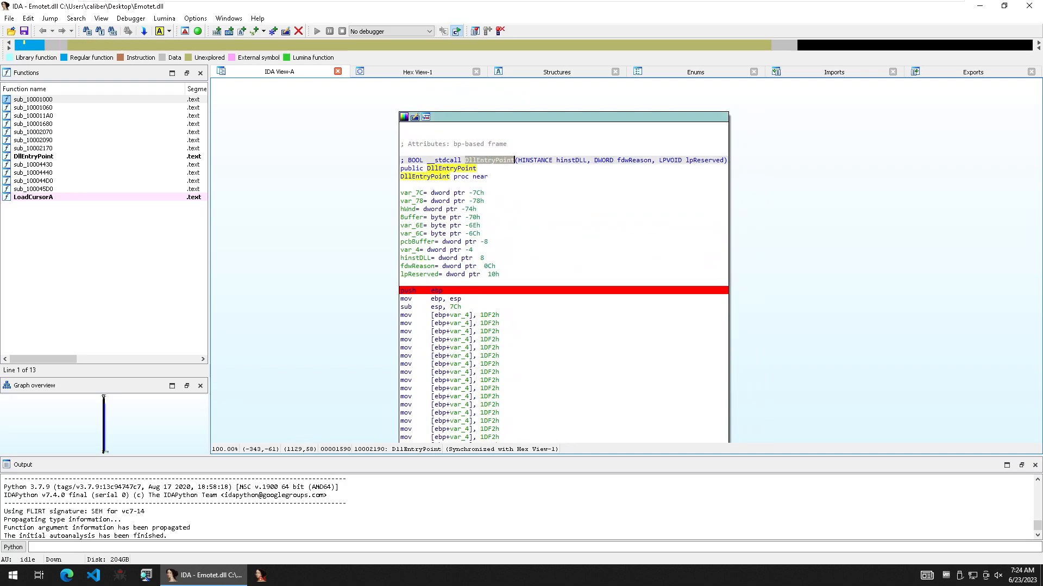
pyautogui.click(973, 72)
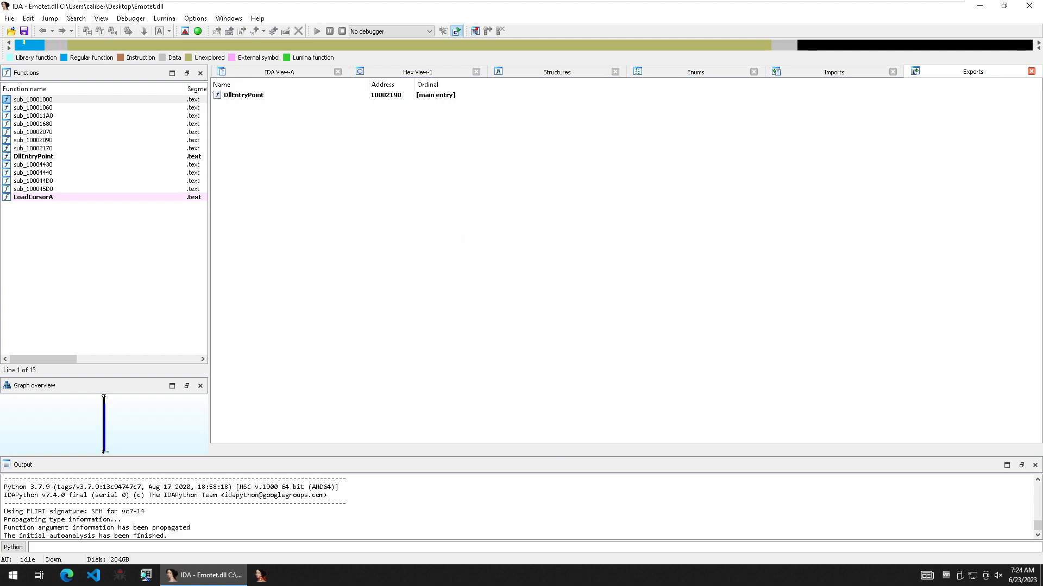
pyautogui.click(243, 95)
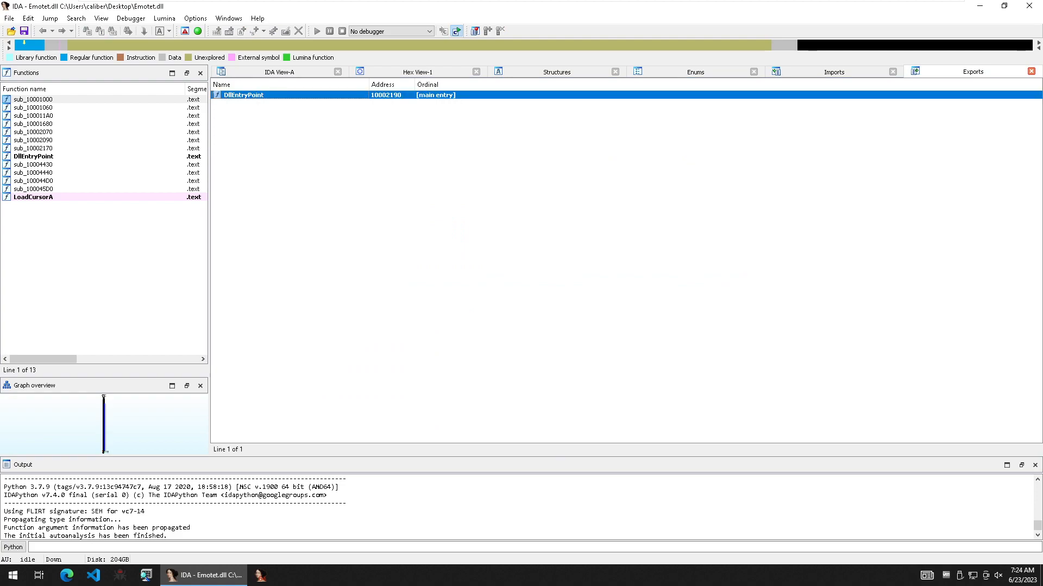
pyautogui.click(280, 72)
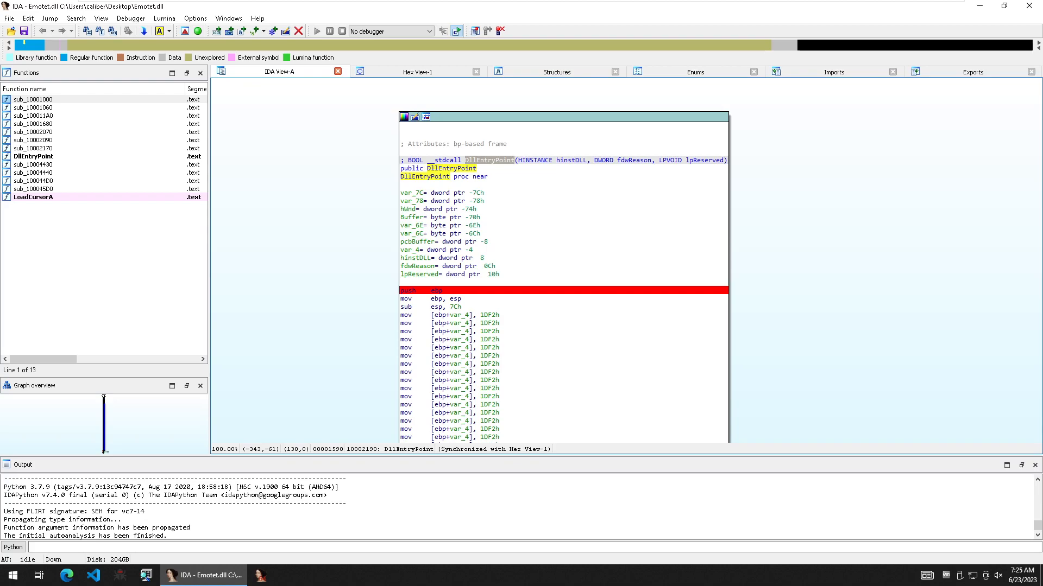
# - Select the Local Windows debugger and set the process application to C:\Windows\SysWoW64\rundll32.exe
pyautogui.click(391, 31)
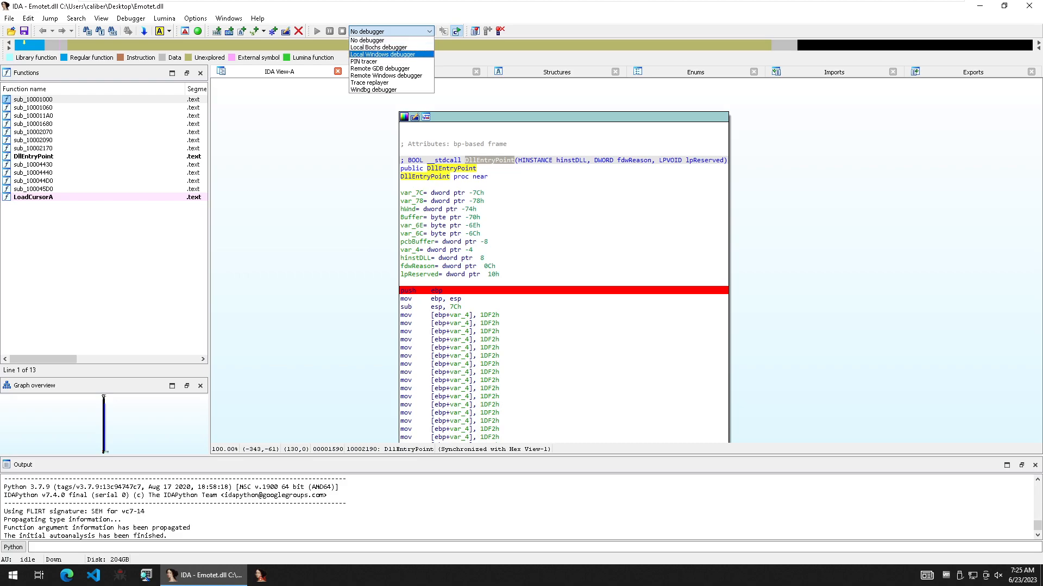
pyautogui.click(382, 54)
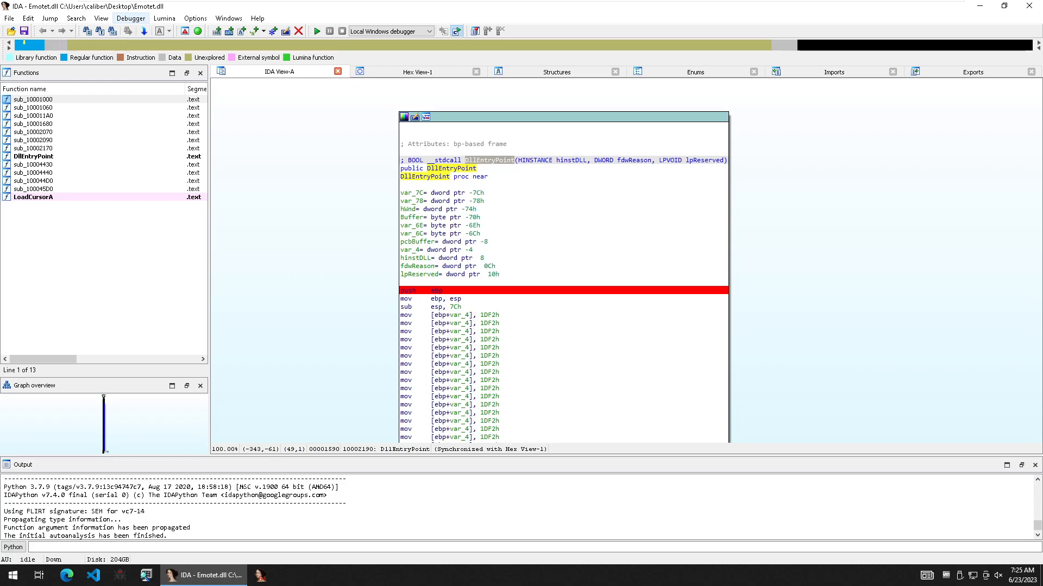
pyautogui.click(131, 18)
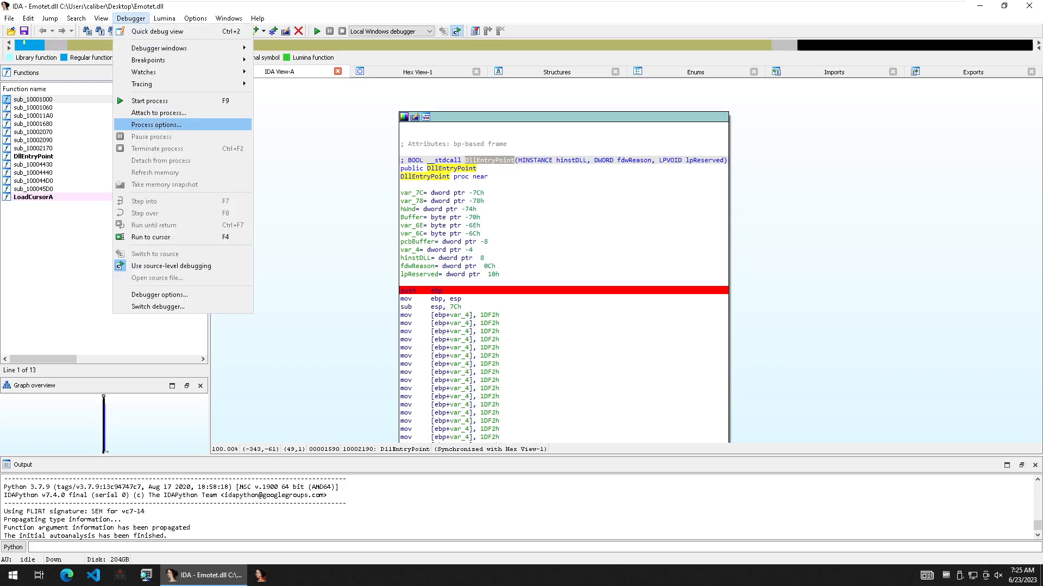
pyautogui.click(156, 124)
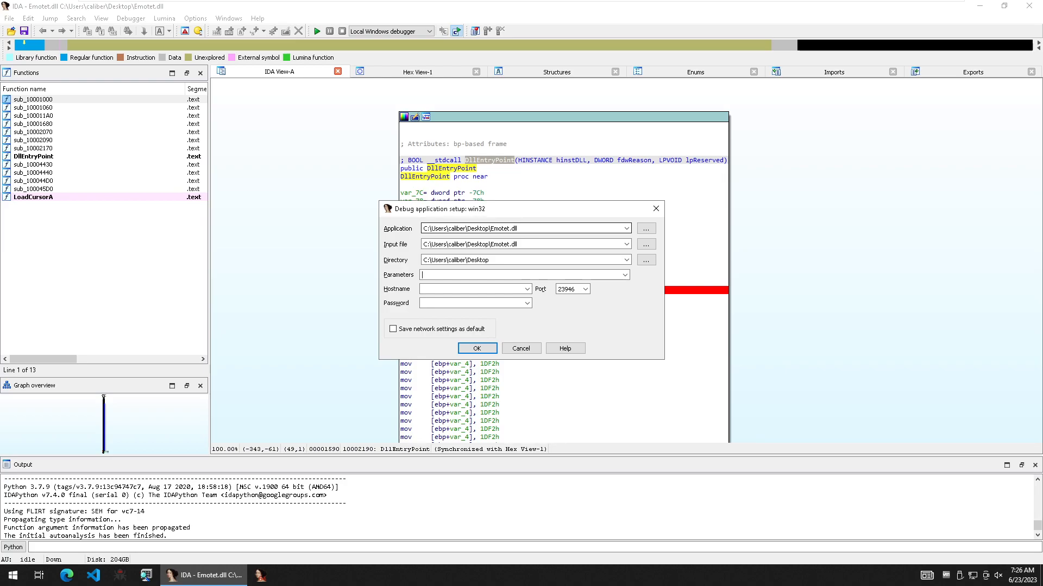
pyautogui.hotkey('ctrl', 'a')
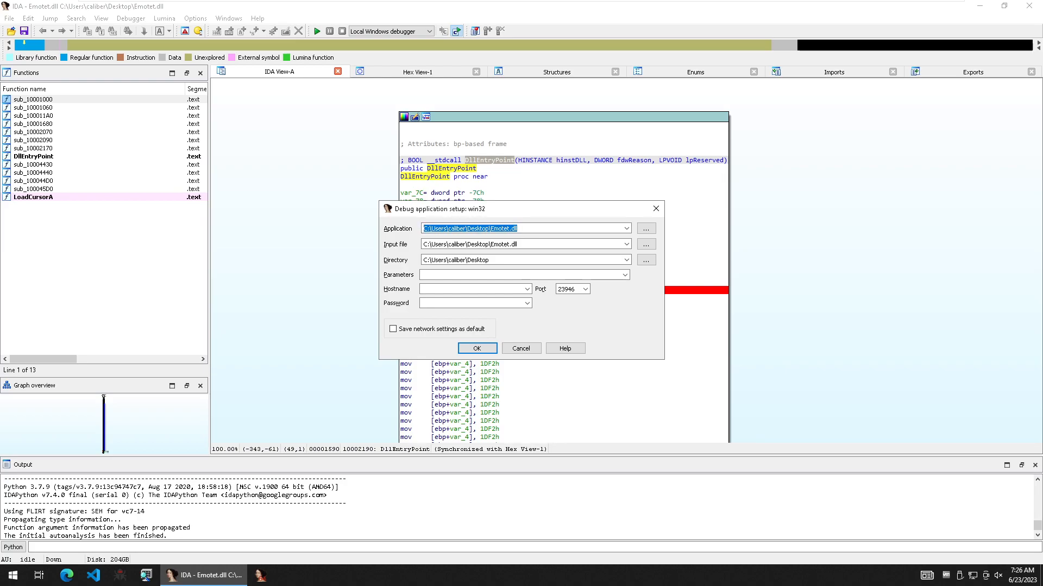
pyautogui.write('C:\\')
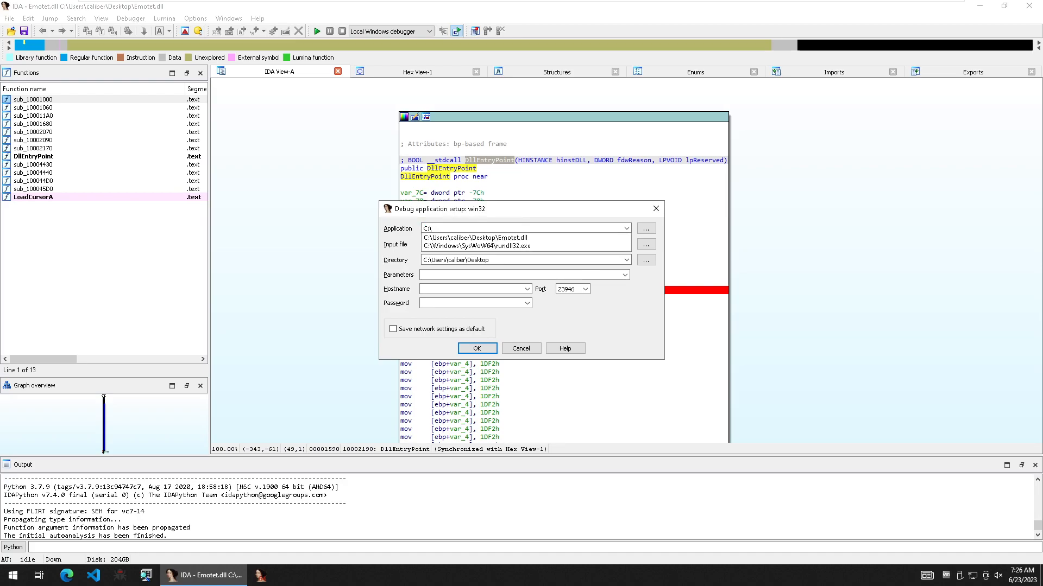
pyautogui.press('Down')
pyautogui.press('Down')
pyautogui.press('Return')
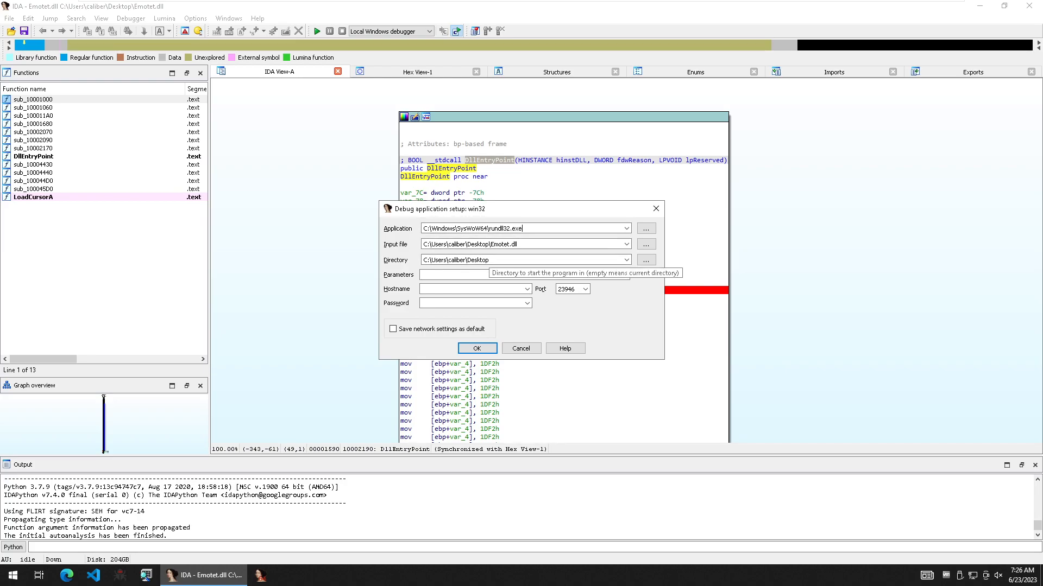
# - Set the process parameters to the input file's full path to Emotet.dll followed by ",#1"
pyautogui.moveTo(529, 245); pyautogui.dragTo(422, 244)
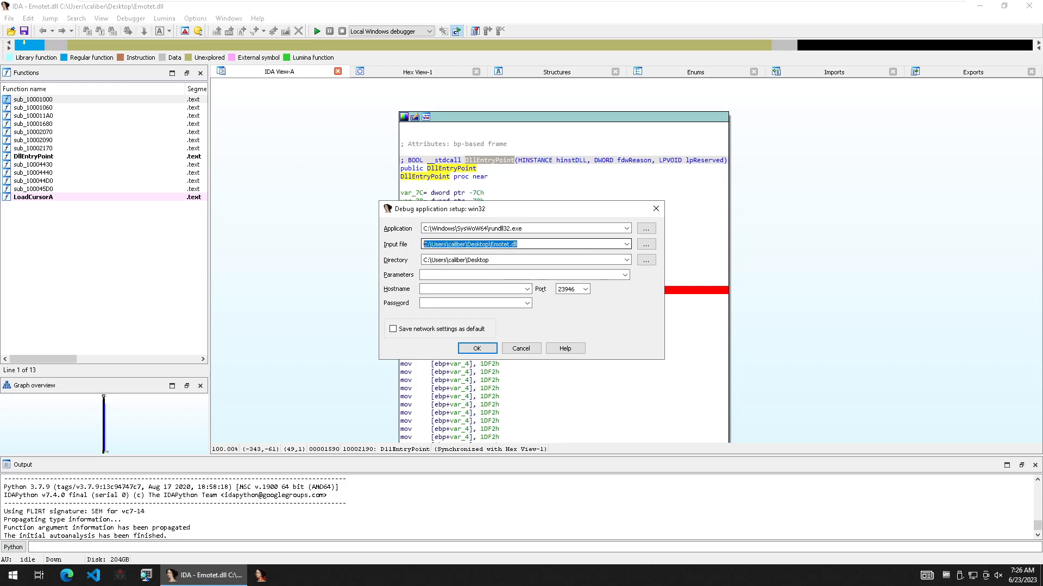
pyautogui.press('Tab')
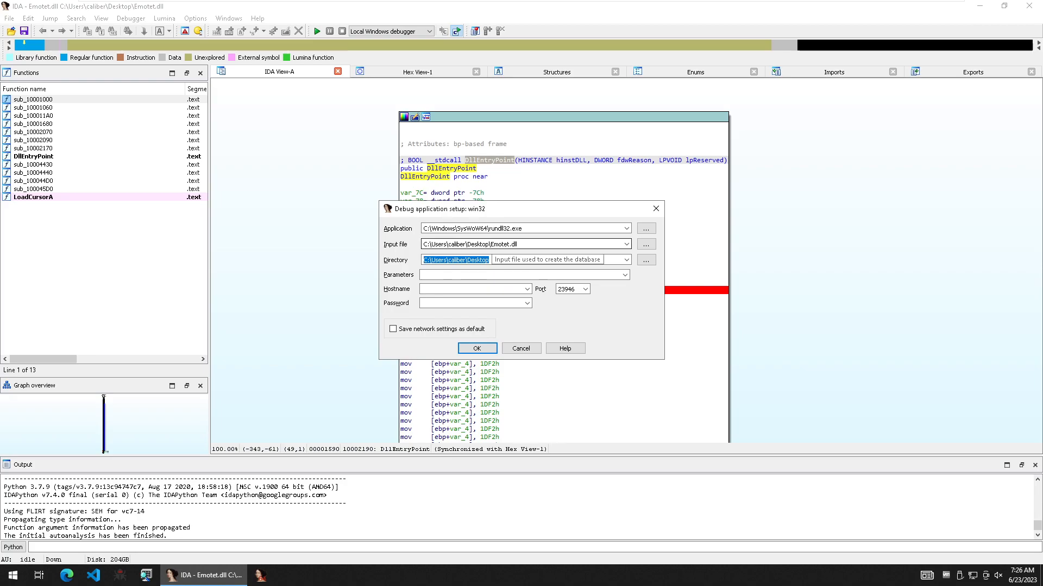
pyautogui.moveTo(522, 244); pyautogui.dragTo(422, 248)
pyautogui.hotkey('ctrl', 'c')
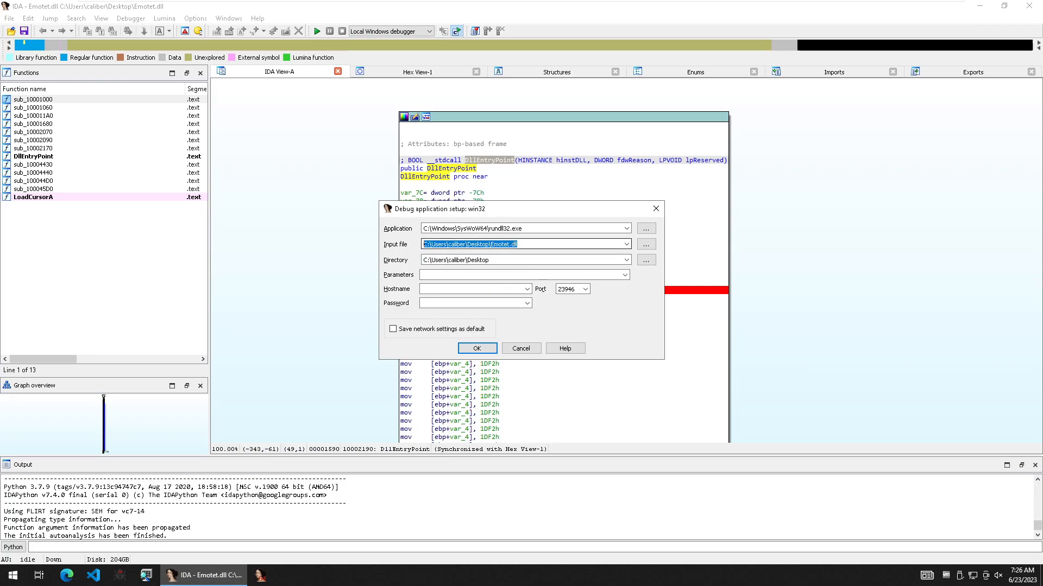
pyautogui.click(489, 275)
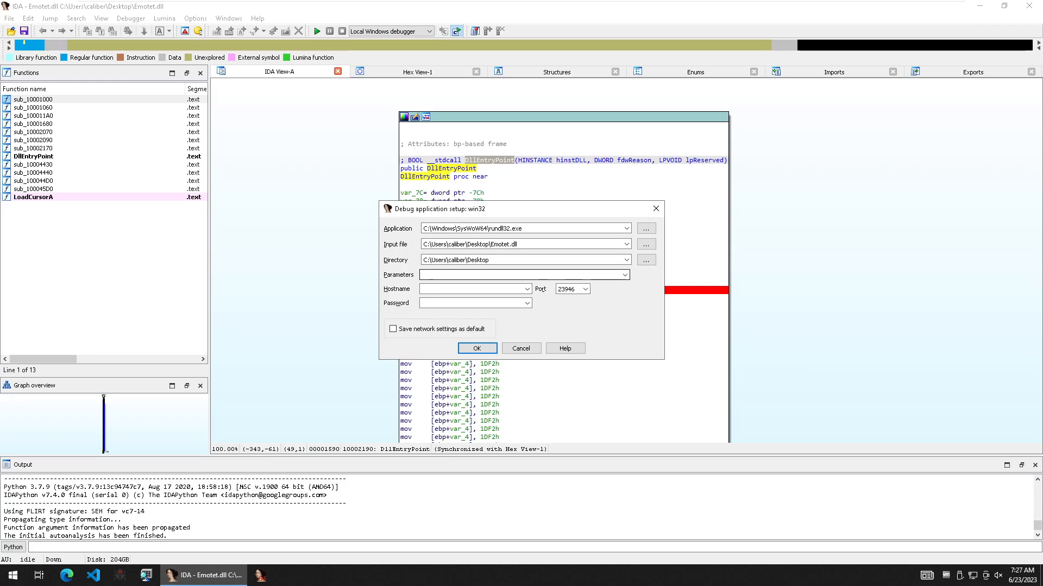
pyautogui.hotkey('ctrl', 'v')
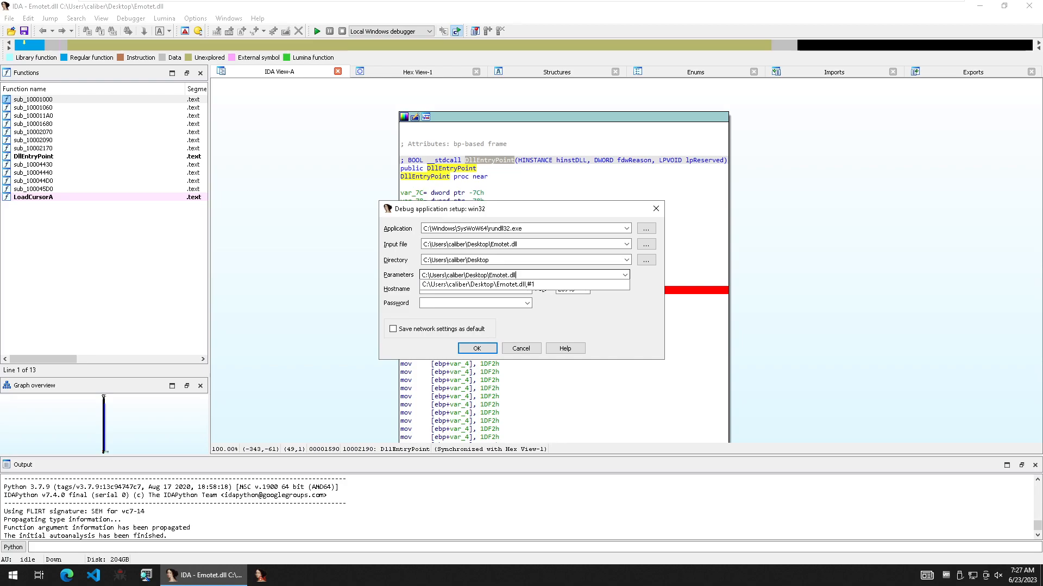
pyautogui.click(478, 286)
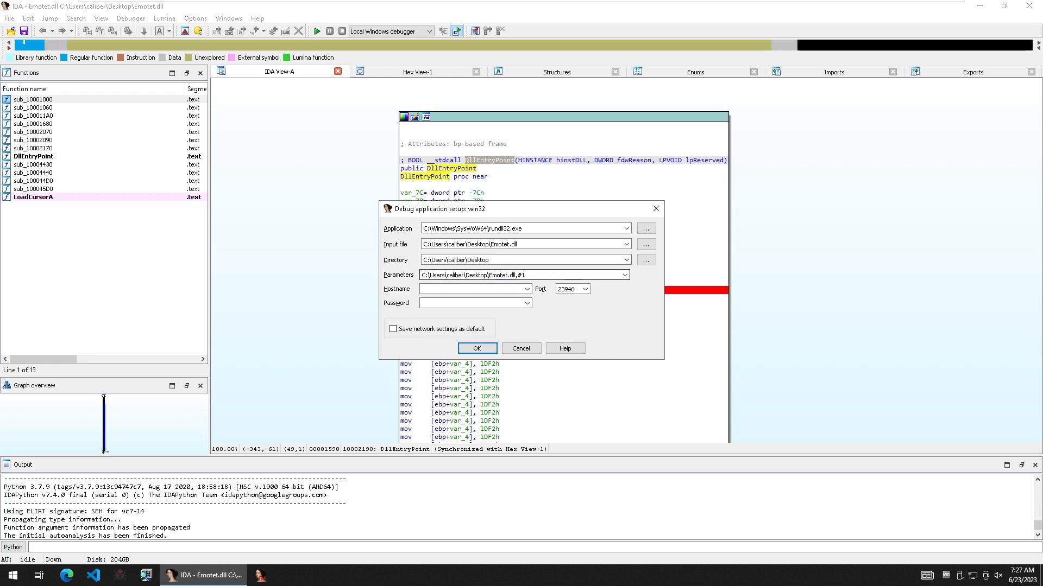
pyautogui.moveTo(517, 275); pyautogui.dragTo(525, 275)
pyautogui.click(525, 275)
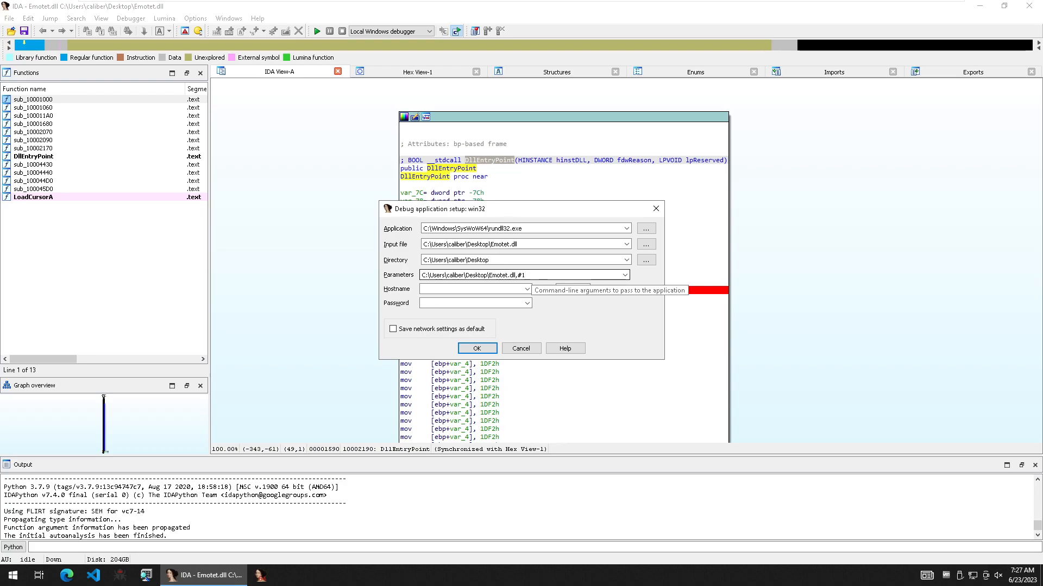
# - Switch to a new Command Prompt, change to the Desktop folder and clear the screen
pyautogui.press('super+r')
pyautogui.write('cmd')
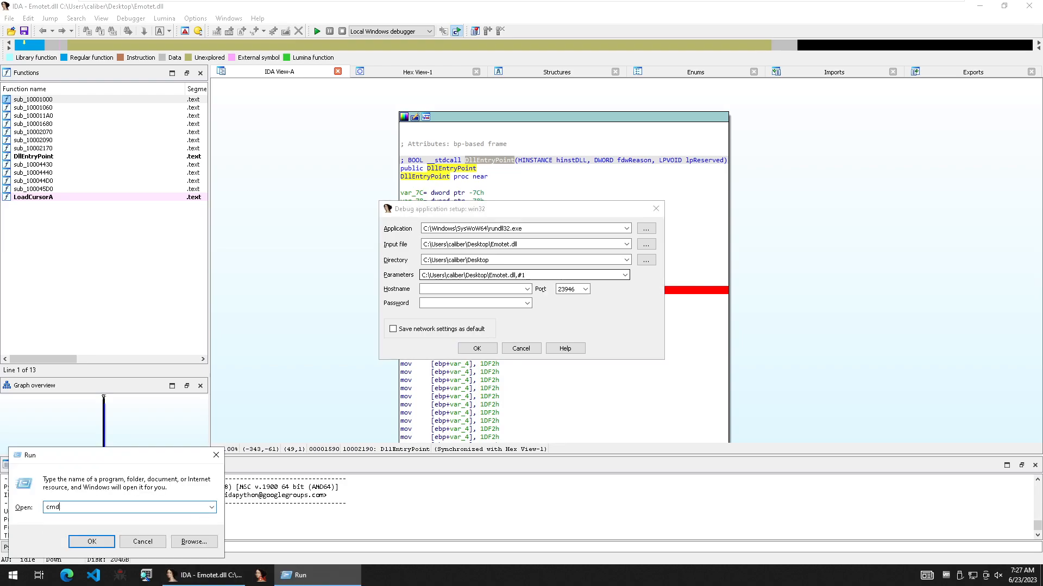
pyautogui.press('Return')
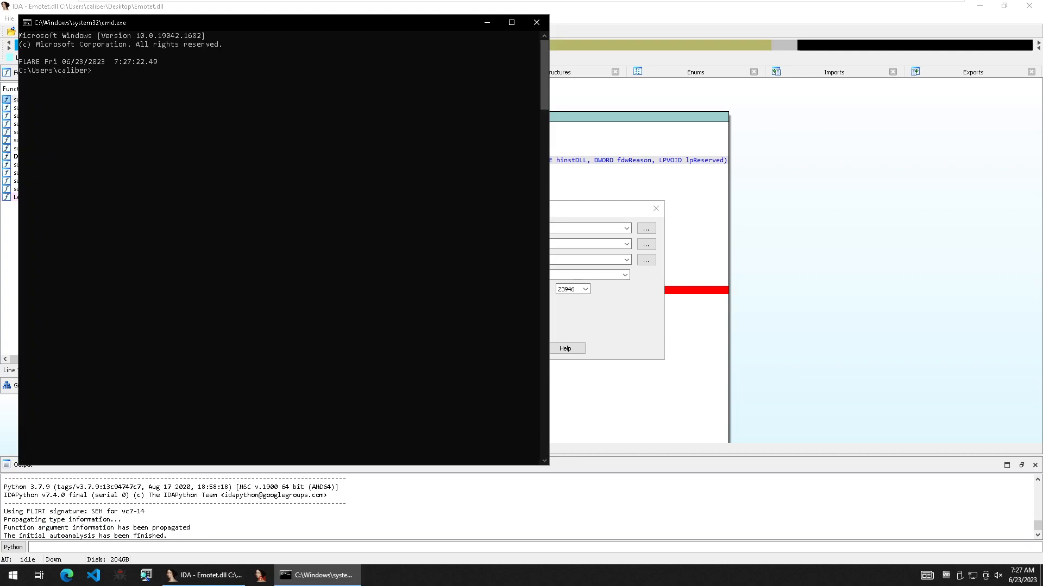
pyautogui.moveTo(390, 24); pyautogui.dragTo(615, 338)
pyautogui.write('rundll3')
pyautogui.press('Escape')
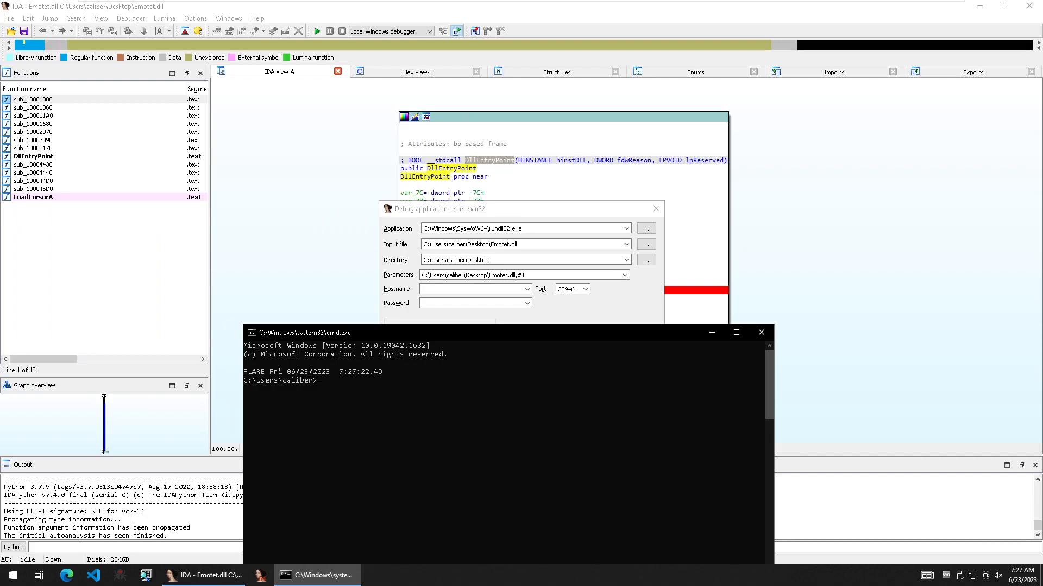
pyautogui.write('cd Desktop')
pyautogui.press('Return')
pyautogui.write('cl')
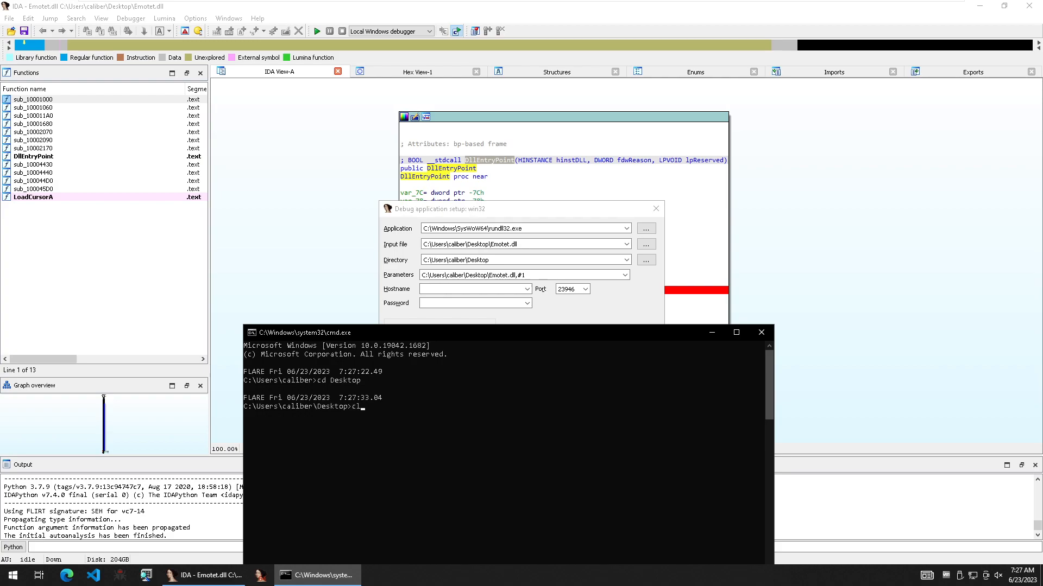
pyautogui.write('s')
pyautogui.press('Return')
# - Compose the command "rundll32.exe Emotet.dll,#1" without running it, and close the Command Prompt
pyautogui.write('rundll32.exe')
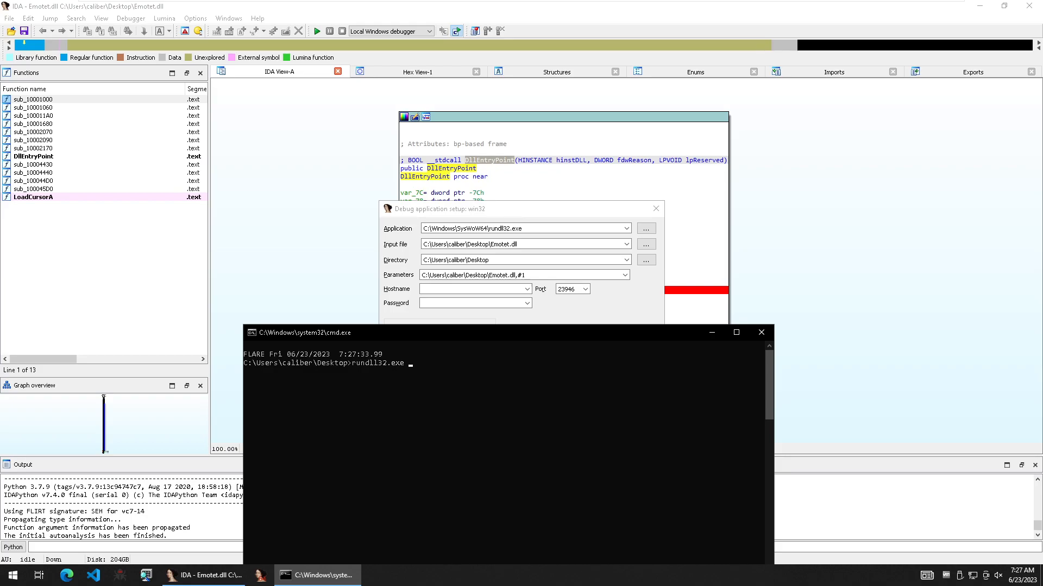
pyautogui.write(' Emotet.dll,')
pyautogui.write('#1')
pyautogui.press('BackSpace')
pyautogui.press('BackSpace')
pyautogui.press('BackSpace')
pyautogui.press('BackSpace')
pyautogui.press('BackSpace')
pyautogui.press('BackSpace')
pyautogui.press('BackSpace')
pyautogui.press('BackSpace')
pyautogui.press('BackSpace')
pyautogui.press('BackSpace')
pyautogui.press('BackSpace')
pyautogui.press('BackSpace')
pyautogui.press('BackSpace')
pyautogui.press('BackSpace')
pyautogui.press('BackSpace')
pyautogui.press('BackSpace')
pyautogui.press('BackSpace')
pyautogui.press('BackSpace')
pyautogui.press('BackSpace')
pyautogui.press('BackSpace')
pyautogui.hotkey('alt', 'F4')
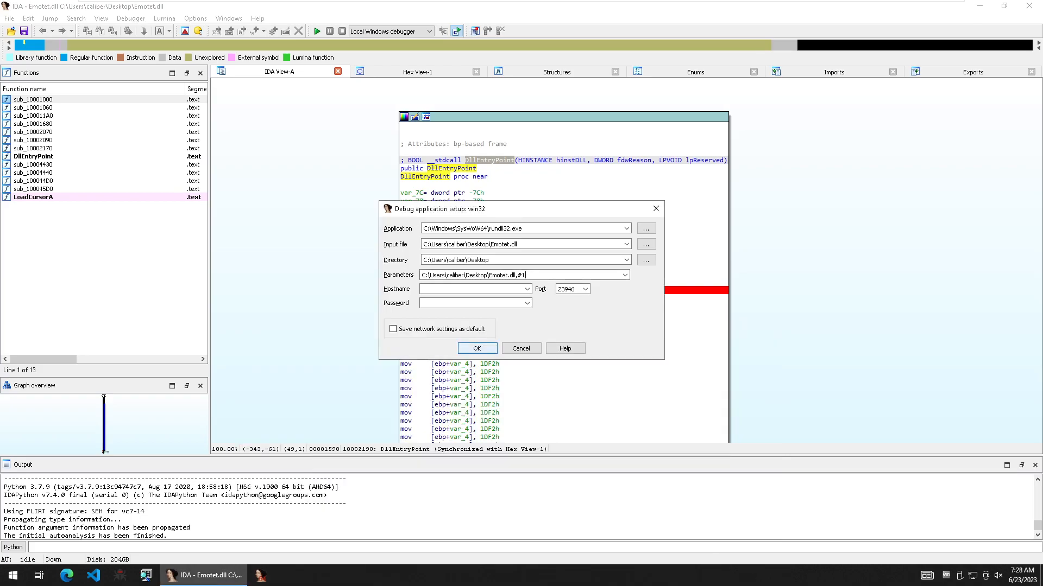
# - Accept the process options and start debugging Emotet.dll through rundll32.exe, agreeing to the code execution warning
pyautogui.press('Return')
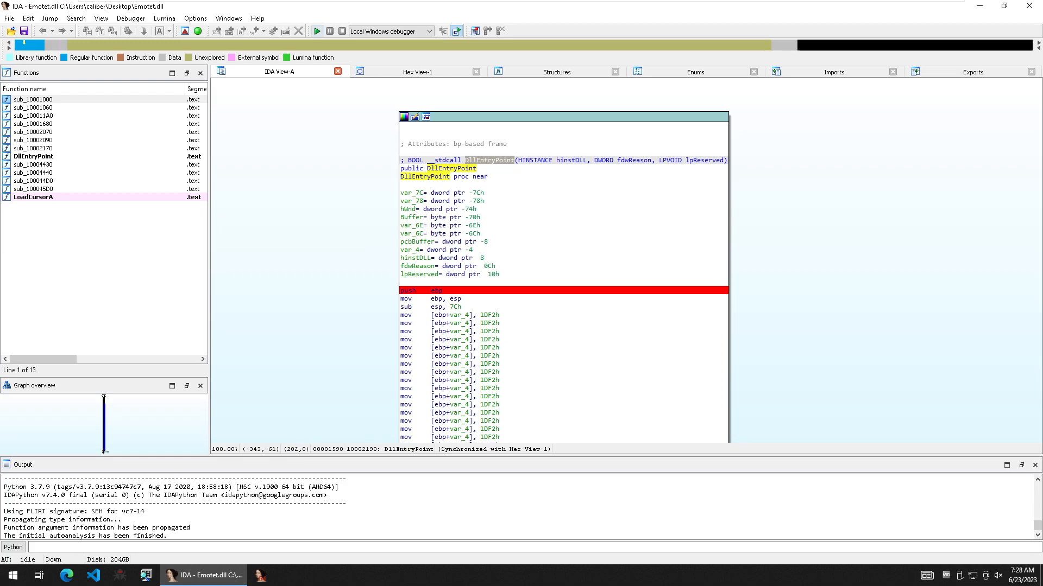
pyautogui.click(317, 31)
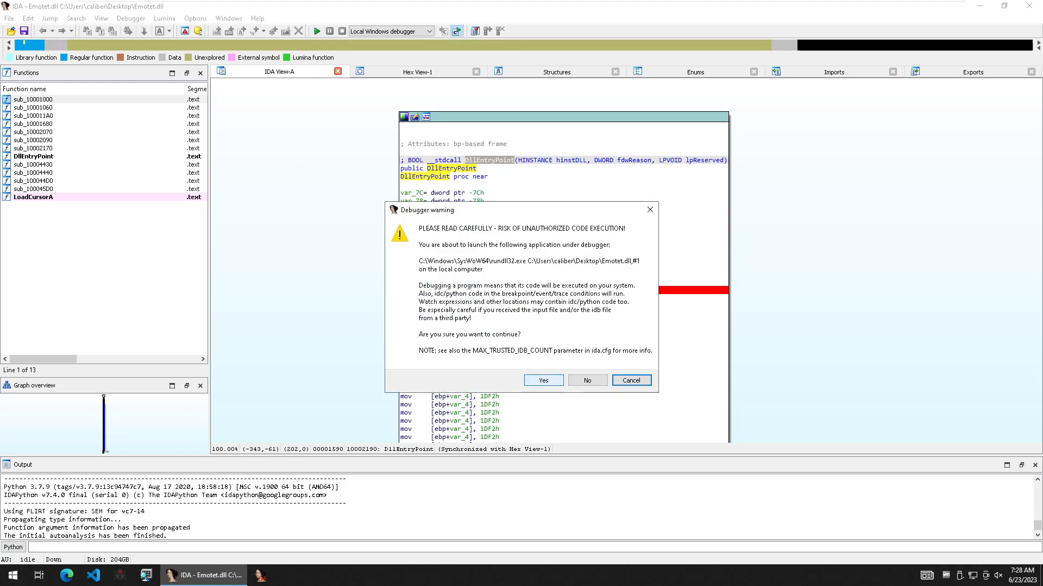
pyautogui.click(543, 380)
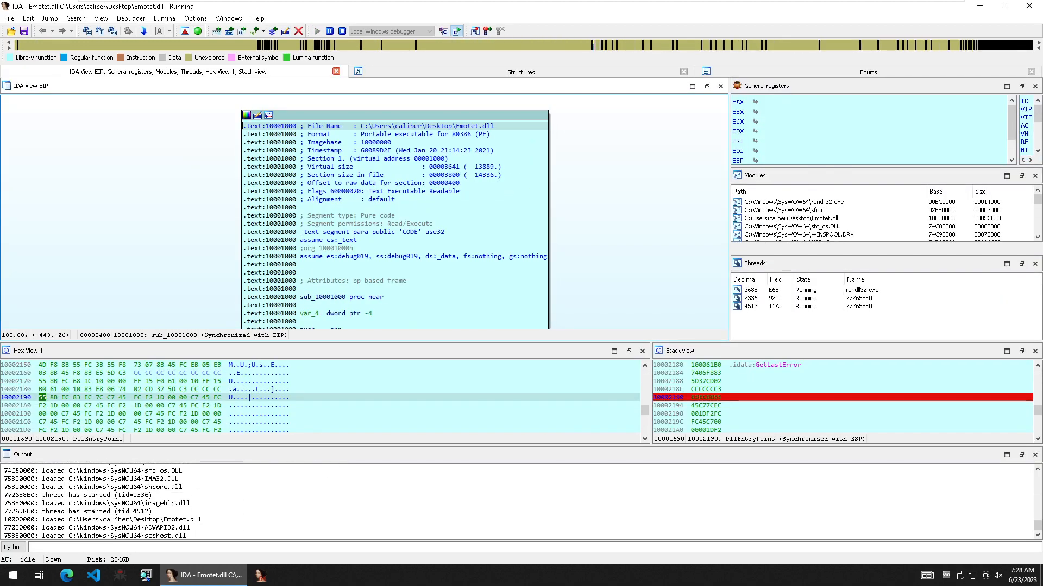